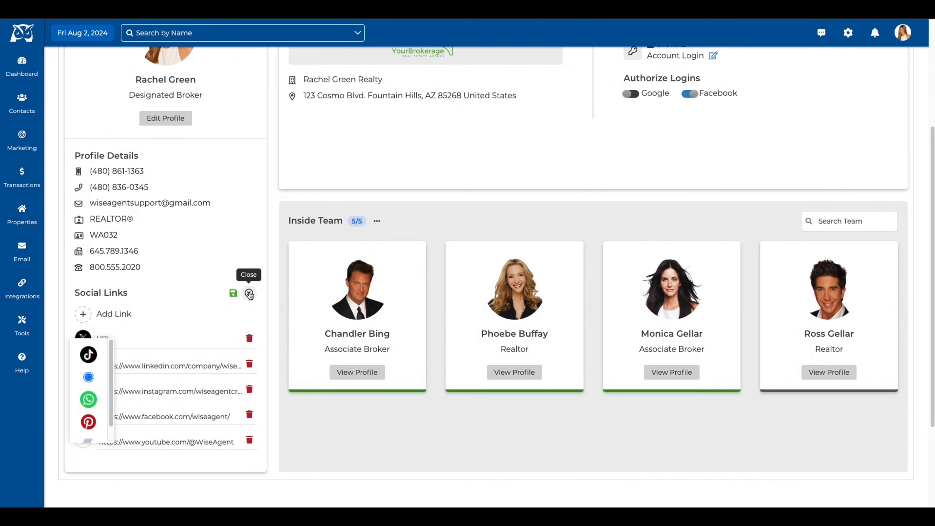
- Close the Social Links editor on the profile without saving the unfinished link
{"action": "left_click", "coordinate": [249, 293]}
{"action": "scroll", "coordinate": [265, 272], "scroll_direction": "up", "scroll_amount": 2}
{"action": "scroll", "coordinate": [267, 273], "scroll_direction": "up", "scroll_amount": 1}
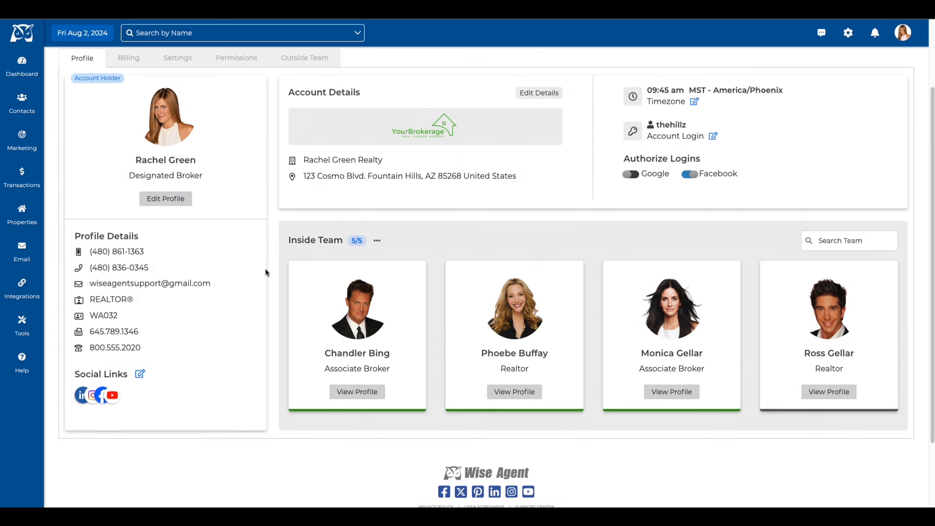
{"action": "scroll", "coordinate": [267, 274], "scroll_direction": "up", "scroll_amount": 1}
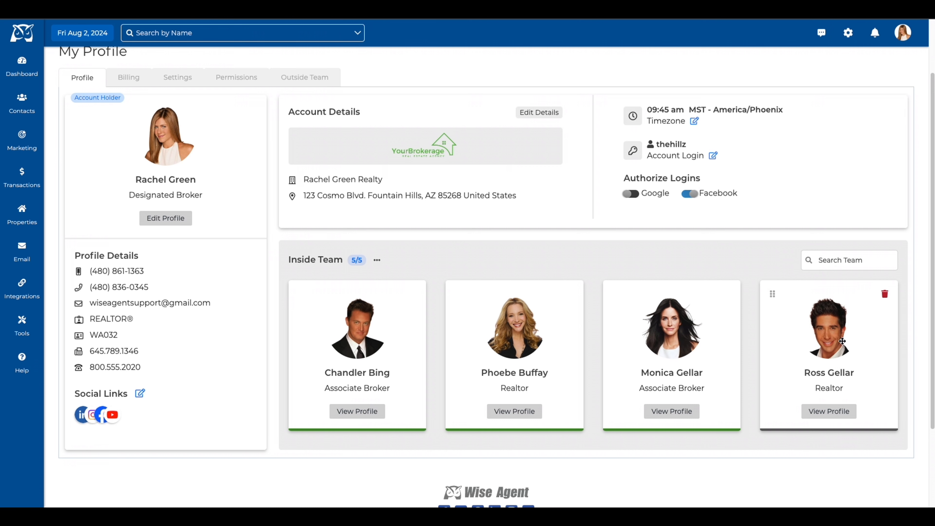
- Check the removal prompt for the first Inside Team member and cancel it without removing anyone
{"action": "mouse_move", "coordinate": [390, 358]}
{"action": "left_click", "coordinate": [413, 296]}
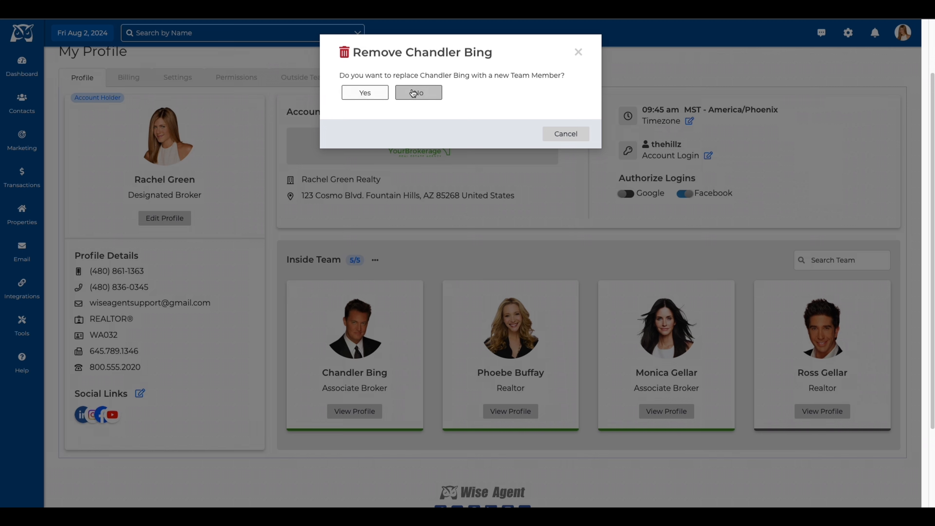
{"action": "left_click", "coordinate": [566, 135]}
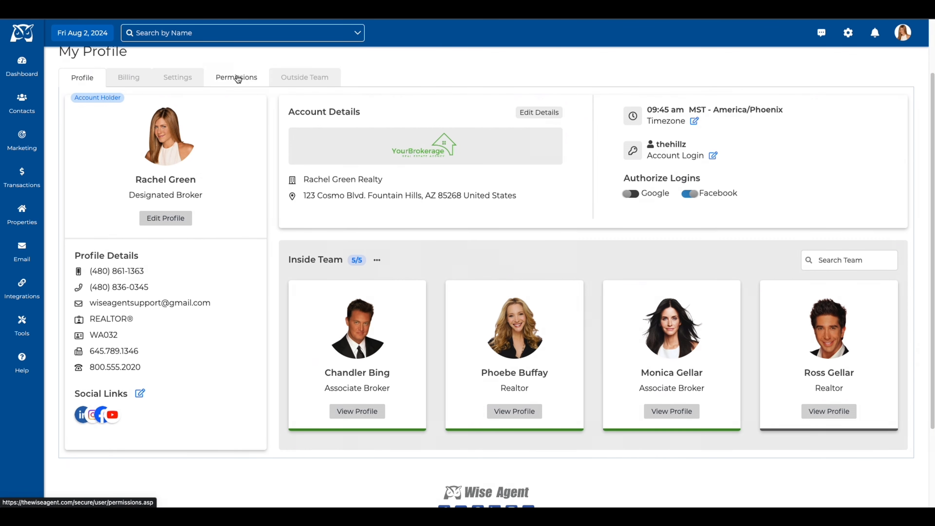
- Review the third listed team member's permissions for Contacts / Vendors, Properties, Checklist, Commission, Goal Tracker, Integrations and Other
{"action": "left_click", "coordinate": [237, 76]}
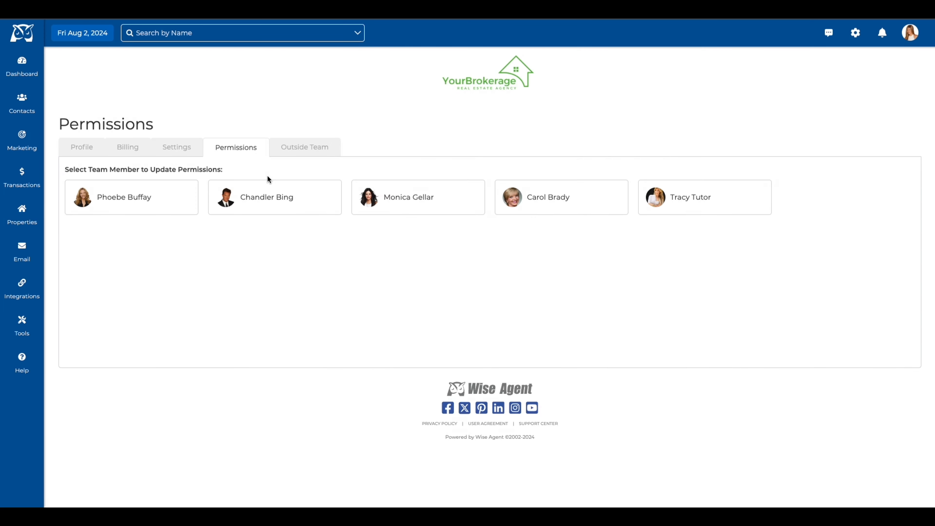
{"action": "left_click", "coordinate": [374, 197]}
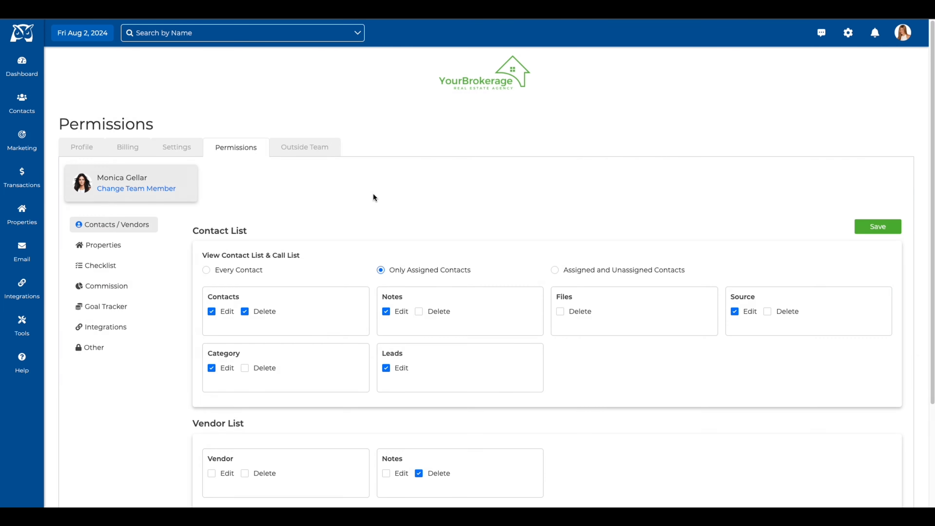
{"action": "left_click", "coordinate": [135, 245]}
{"action": "left_click", "coordinate": [135, 265]}
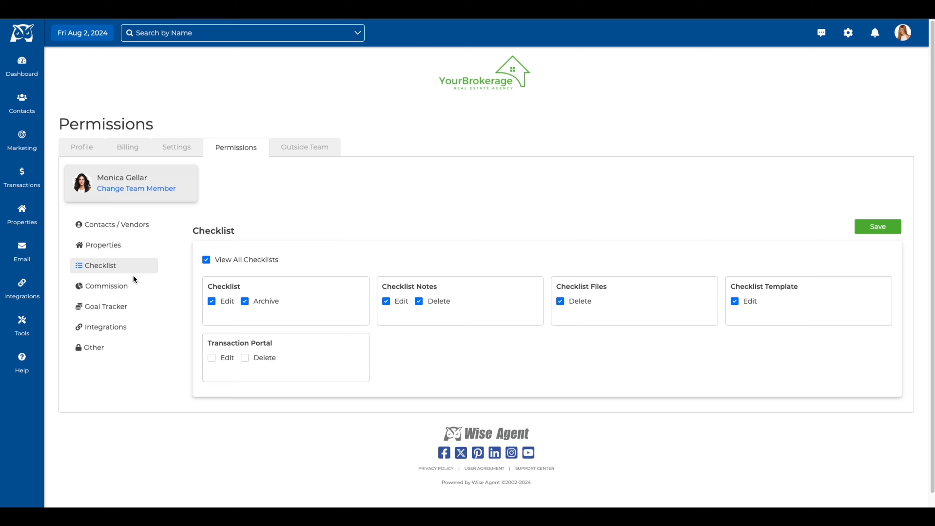
{"action": "left_click", "coordinate": [134, 287]}
{"action": "left_click", "coordinate": [134, 307]}
{"action": "left_click", "coordinate": [134, 328]}
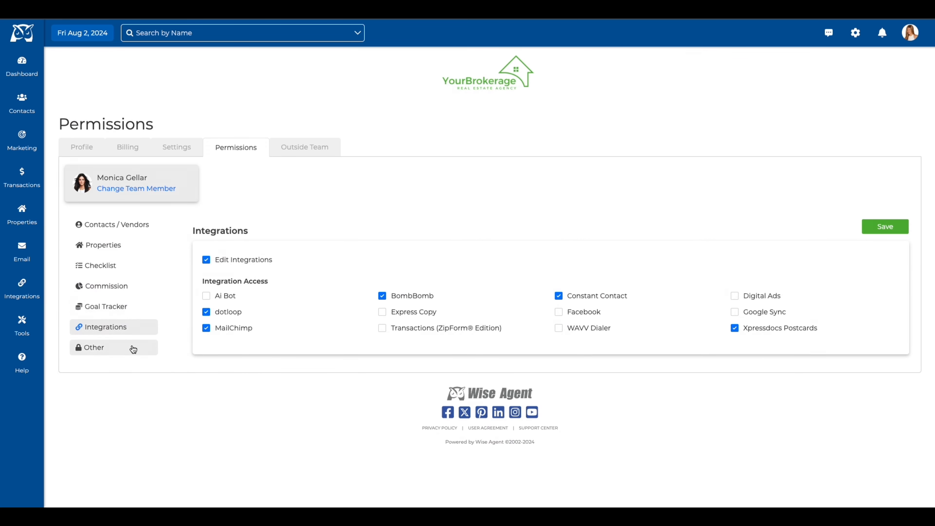
{"action": "left_click", "coordinate": [133, 348]}
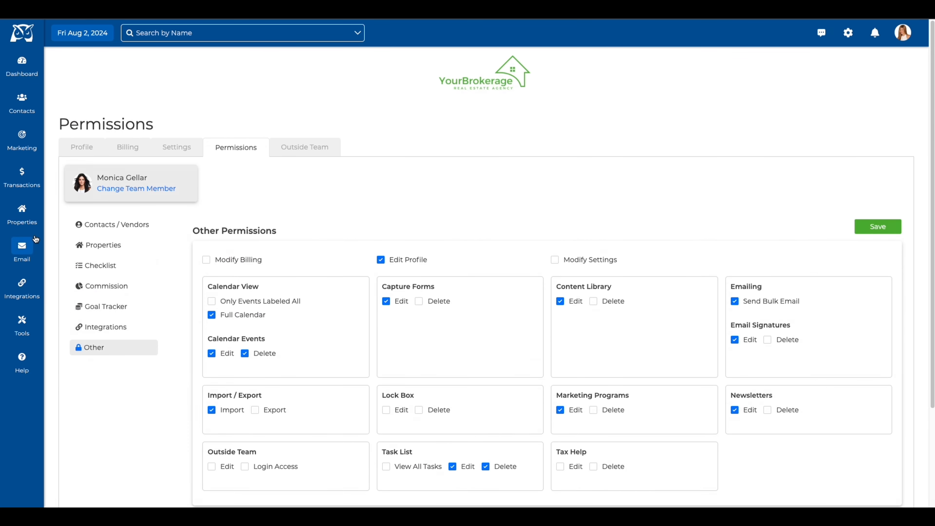
- Start a new email signature for a Realtor on the inside team and fill it with the Profile Image Left template
{"action": "left_click", "coordinate": [34, 244]}
{"action": "left_click", "coordinate": [85, 92]}
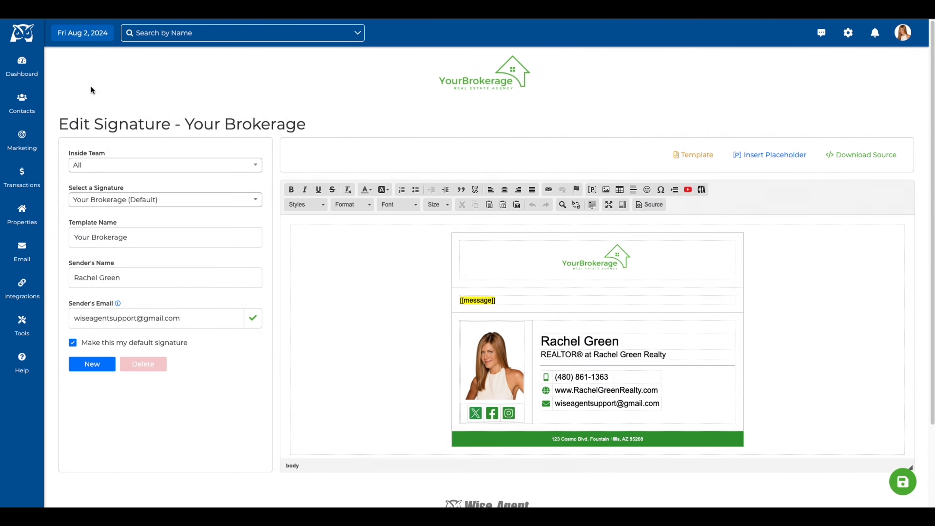
{"action": "left_click", "coordinate": [97, 363]}
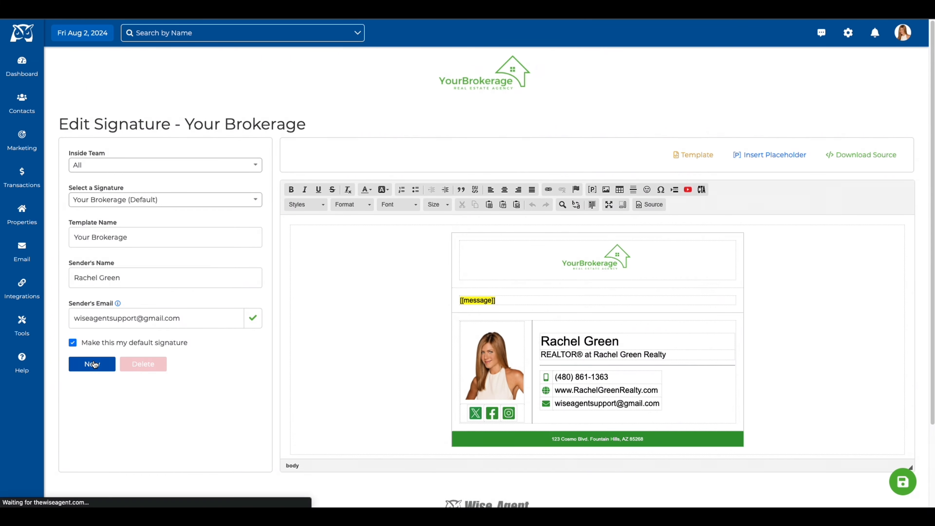
{"action": "left_click", "coordinate": [197, 166]}
{"action": "left_click", "coordinate": [192, 215]}
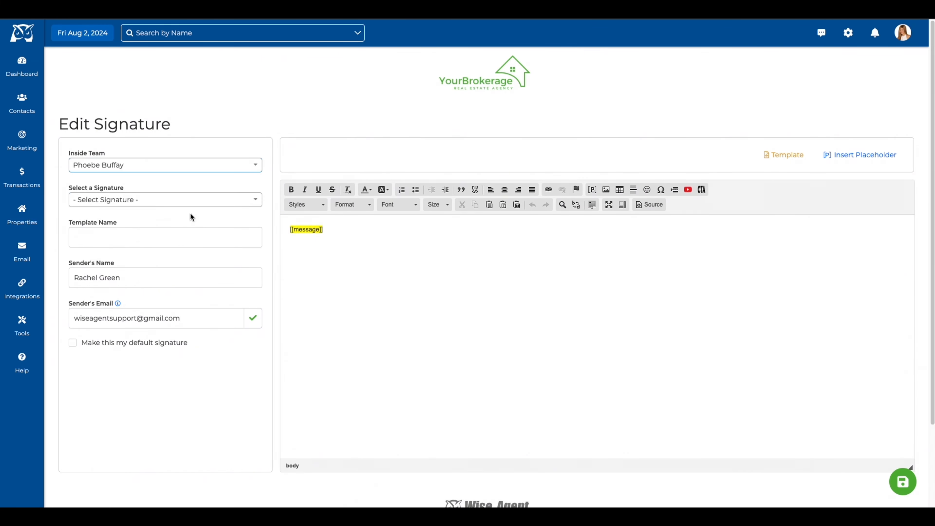
{"action": "left_click", "coordinate": [777, 155]}
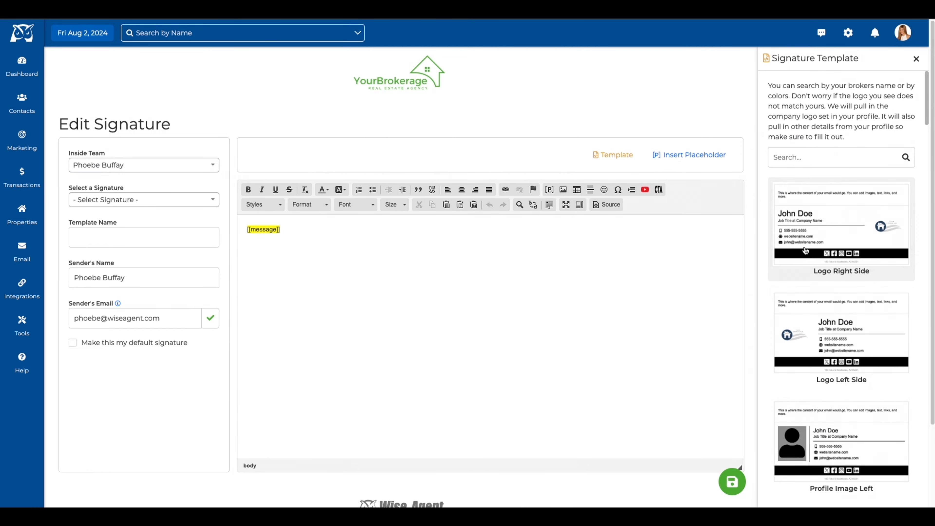
{"action": "left_click", "coordinate": [846, 442]}
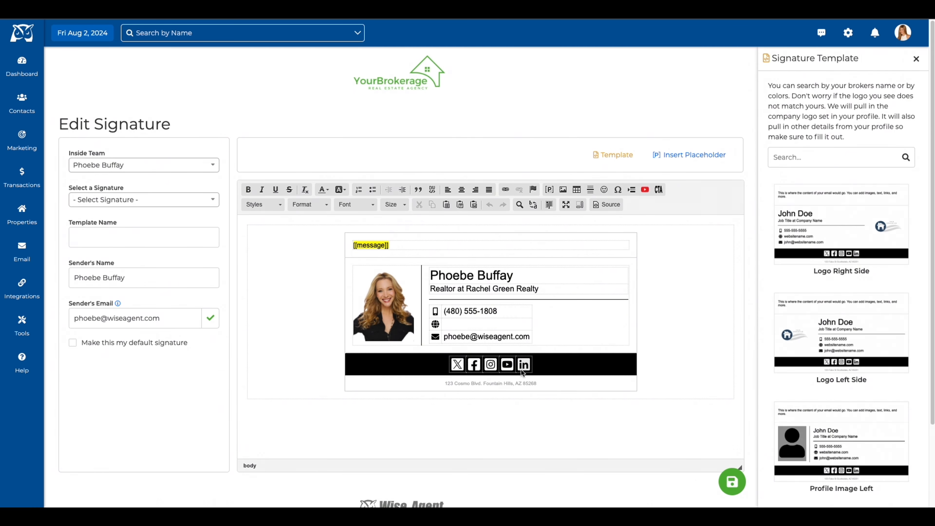
- Examine the background color choices in the cell properties of the signature's black social icon bar, then close them without changes
{"action": "right_click", "coordinate": [556, 364]}
{"action": "mouse_move", "coordinate": [574, 385]}
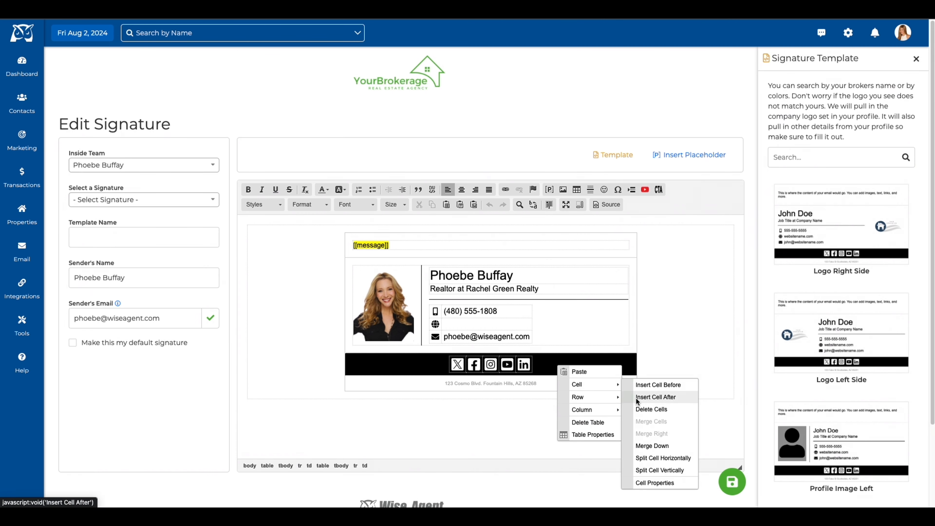
{"action": "left_click", "coordinate": [639, 483]}
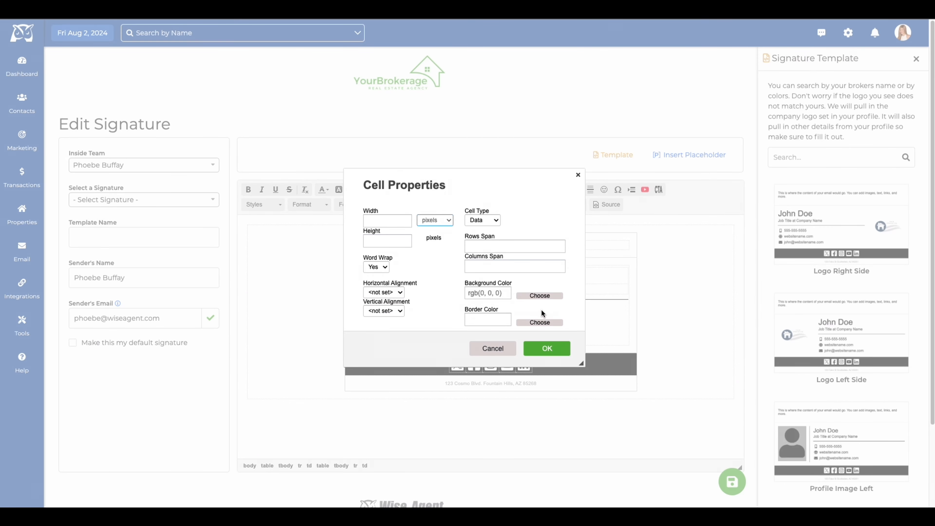
{"action": "left_click", "coordinate": [539, 296]}
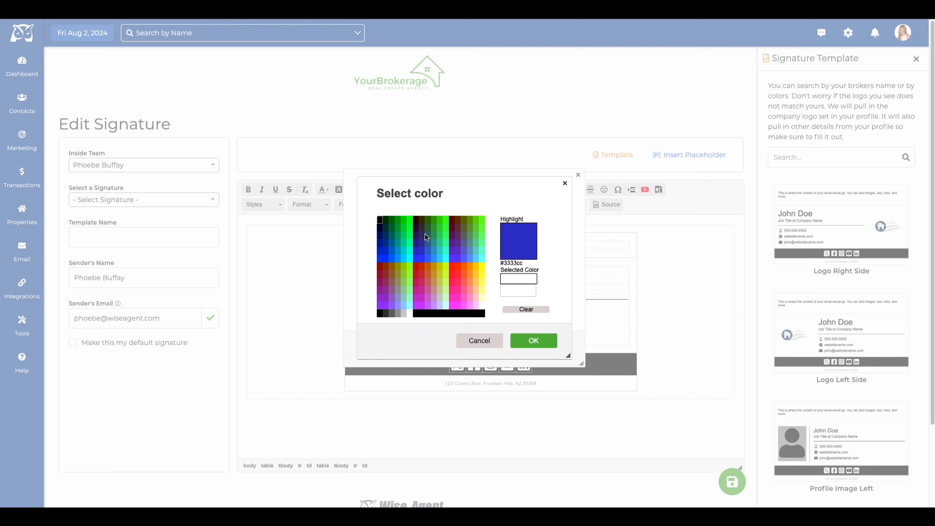
{"action": "left_click", "coordinate": [565, 183]}
{"action": "left_click", "coordinate": [578, 175]}
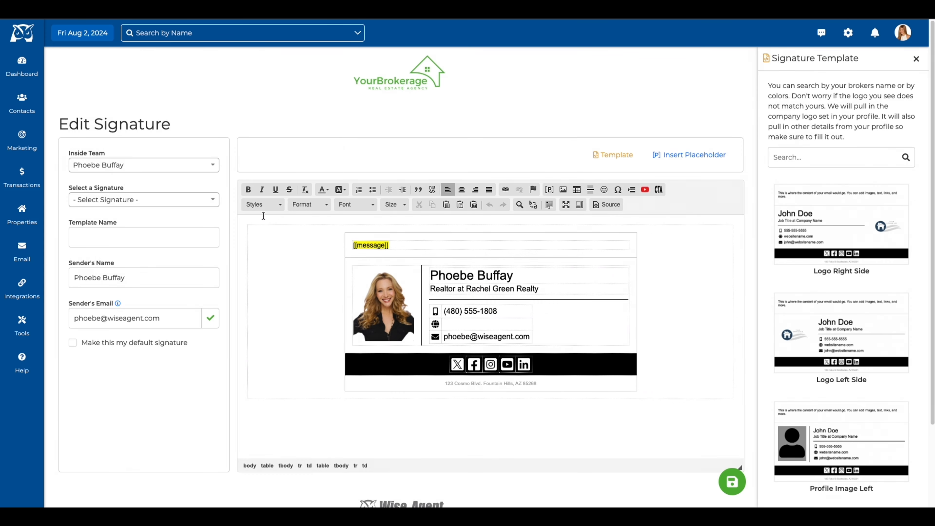
- Open the Wise Agent contact import form on the Import/Export page
{"action": "mouse_move", "coordinate": [33, 104]}
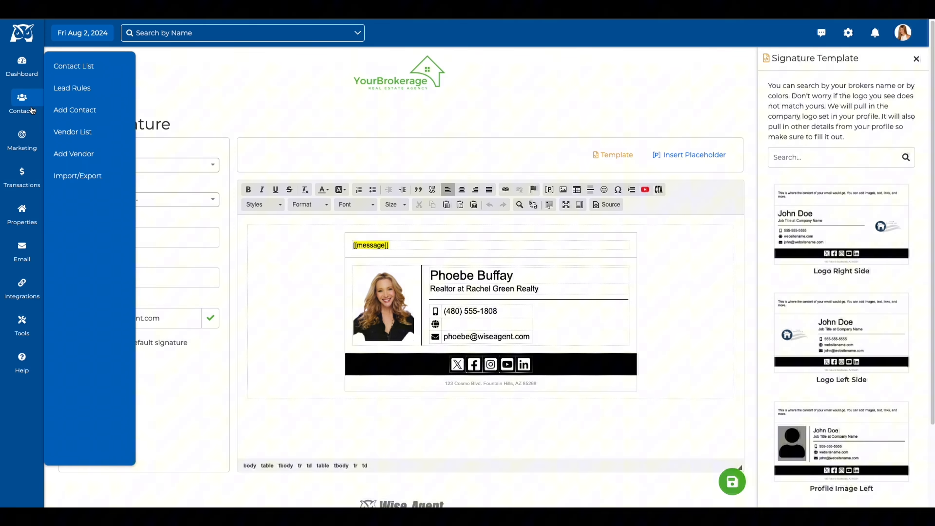
{"action": "left_click", "coordinate": [92, 177]}
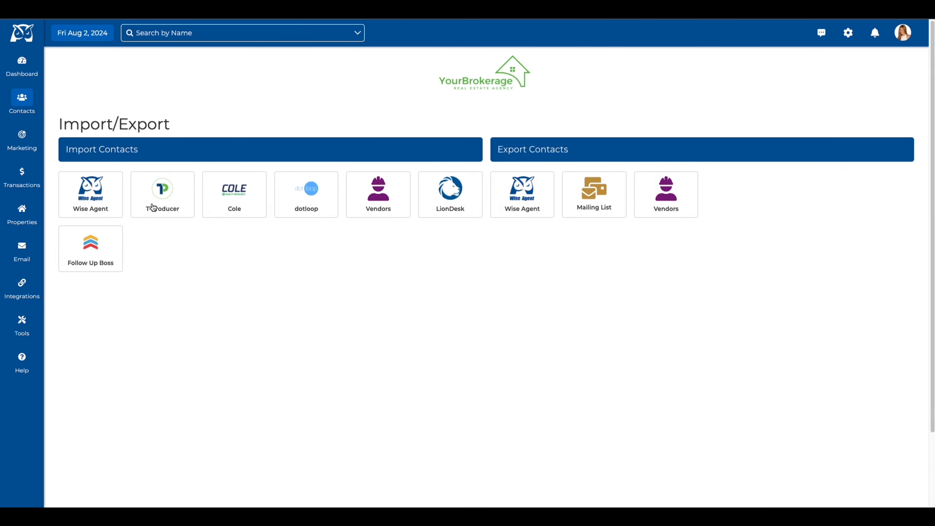
{"action": "left_click", "coordinate": [110, 207]}
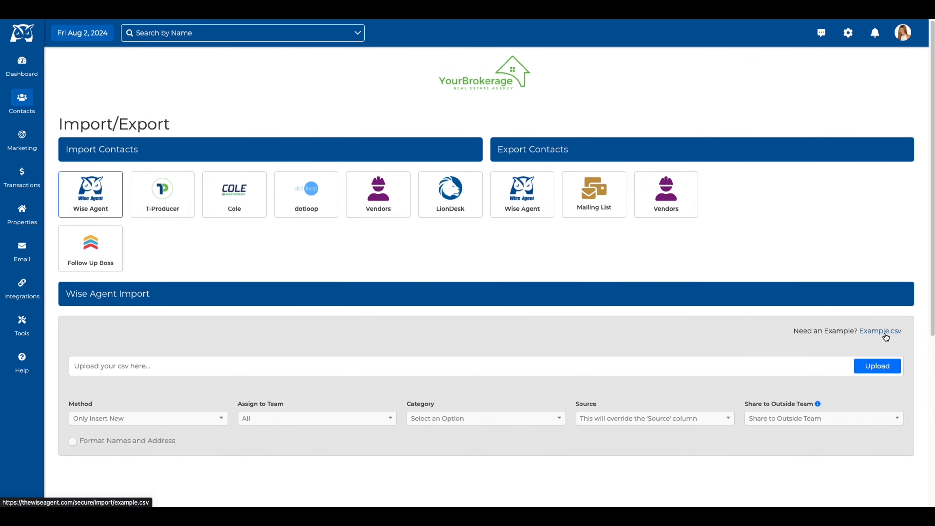
{"action": "scroll", "coordinate": [886, 337], "scroll_direction": "down", "scroll_amount": 2}
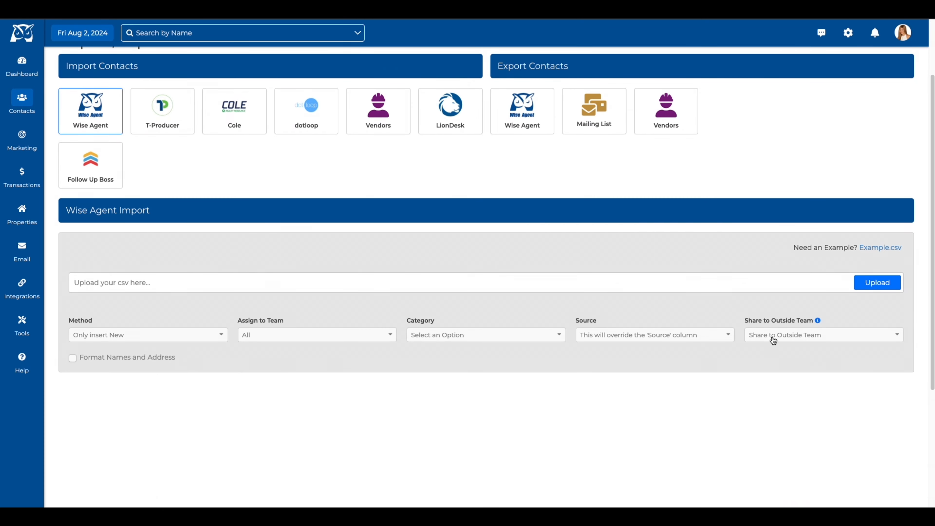
- Examine the import form's choices for Method, Assign to Team, Category, Source and Share to Outside Team without changing them
{"action": "left_click", "coordinate": [216, 336]}
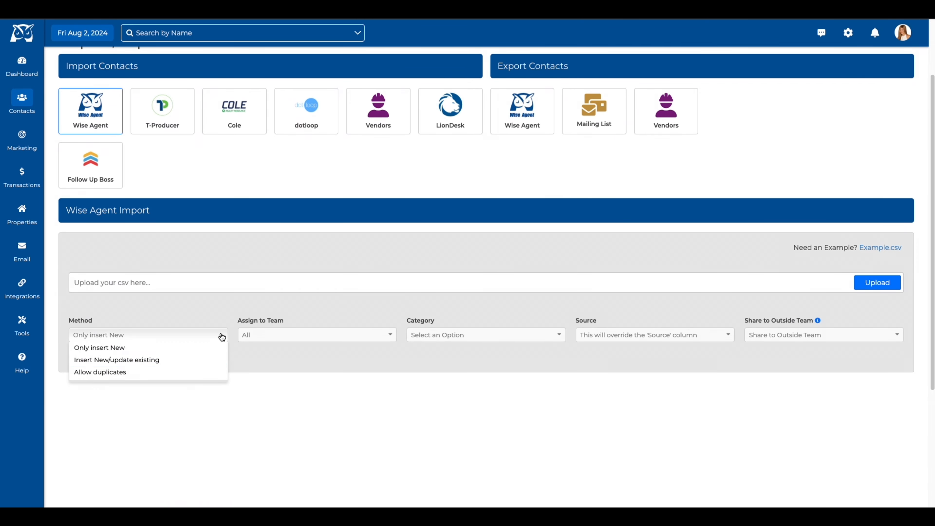
{"action": "left_click", "coordinate": [158, 334]}
{"action": "left_click", "coordinate": [296, 336]}
{"action": "left_click", "coordinate": [324, 336]}
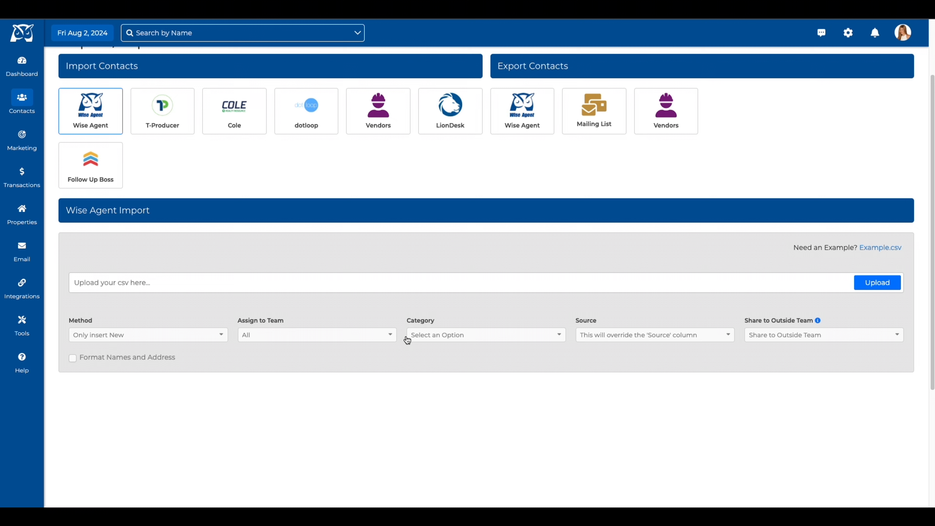
{"action": "left_click", "coordinate": [493, 336]}
{"action": "scroll", "coordinate": [474, 476], "scroll_direction": "down", "scroll_amount": 1}
{"action": "scroll", "coordinate": [478, 424], "scroll_direction": "up", "scroll_amount": 1}
{"action": "left_click", "coordinate": [486, 335]}
{"action": "left_click", "coordinate": [647, 335]}
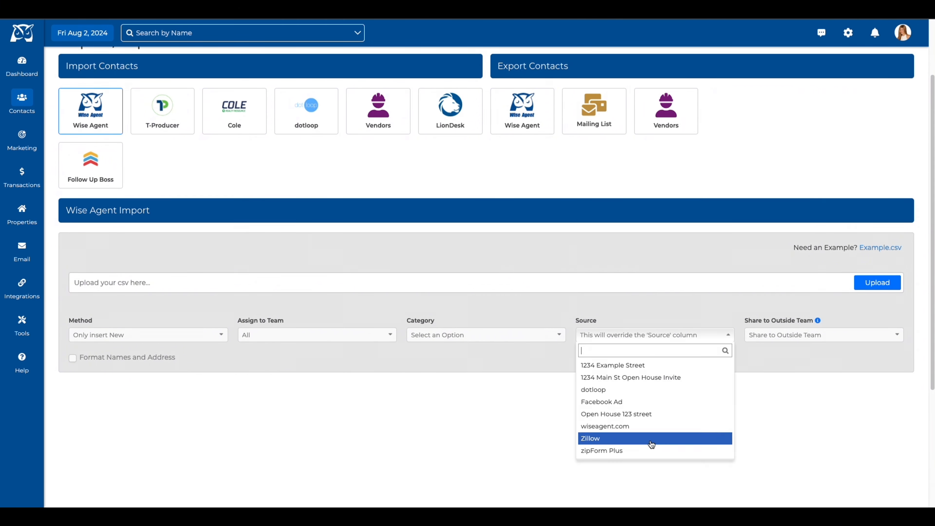
{"action": "left_click", "coordinate": [663, 338]}
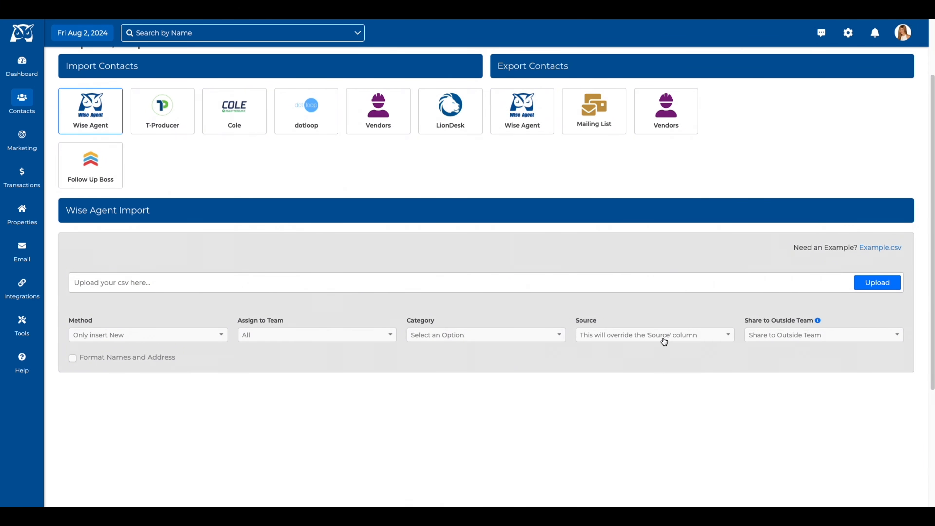
{"action": "left_click", "coordinate": [788, 336]}
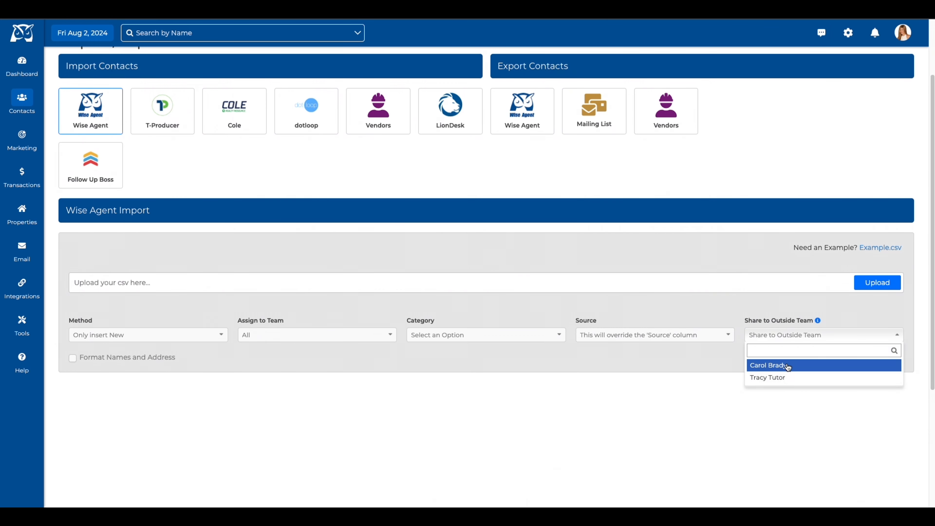
{"action": "left_click", "coordinate": [789, 313]}
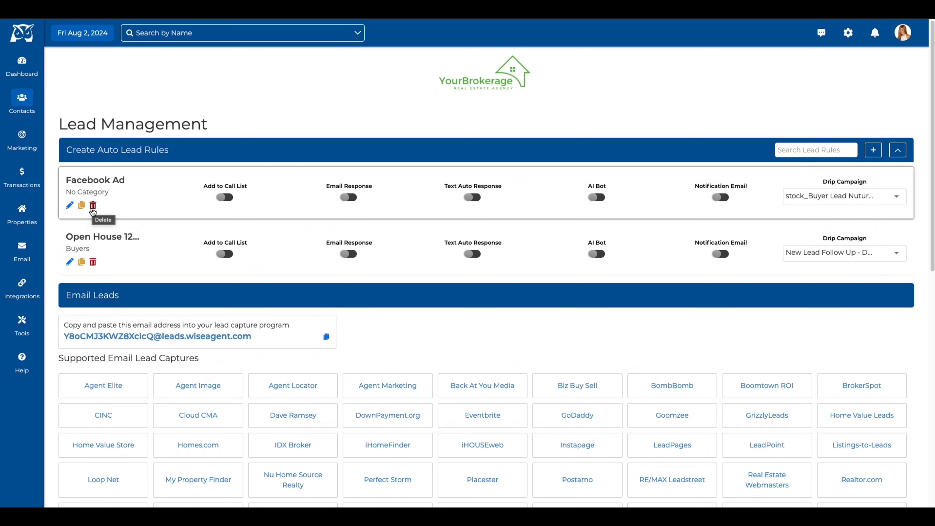
- Review the supported email and API lead captures on the Lead Management page, including IDX Broker, and the Integrations options
{"action": "scroll", "coordinate": [200, 208], "scroll_direction": "down", "scroll_amount": 5}
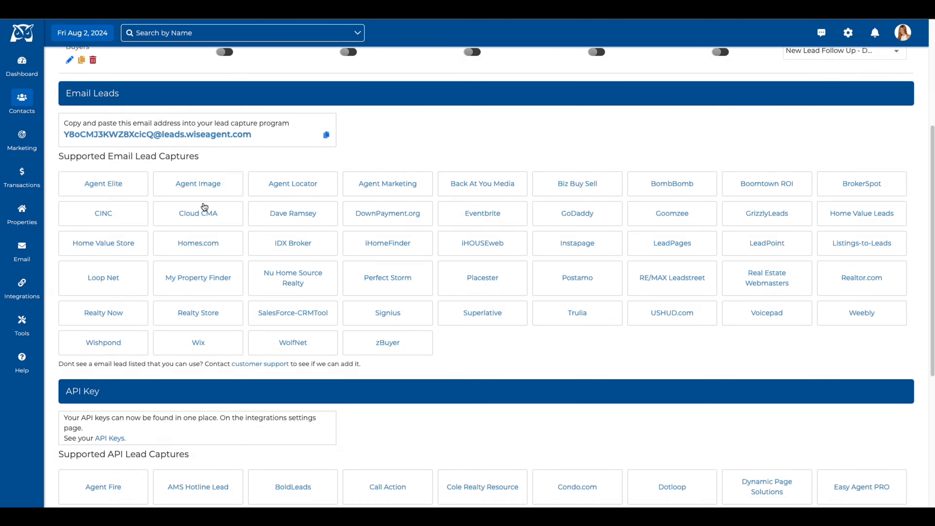
{"action": "left_click", "coordinate": [293, 243]}
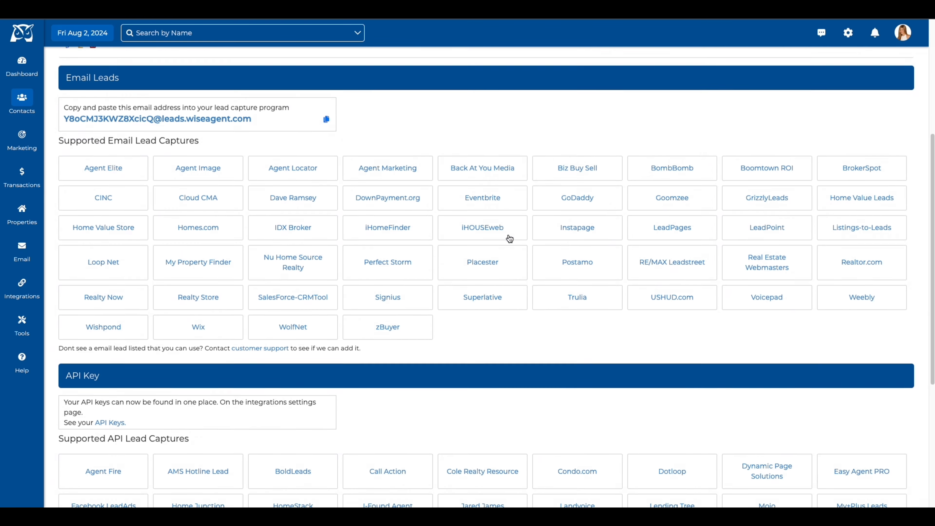
{"action": "scroll", "coordinate": [509, 238], "scroll_direction": "down", "scroll_amount": 5}
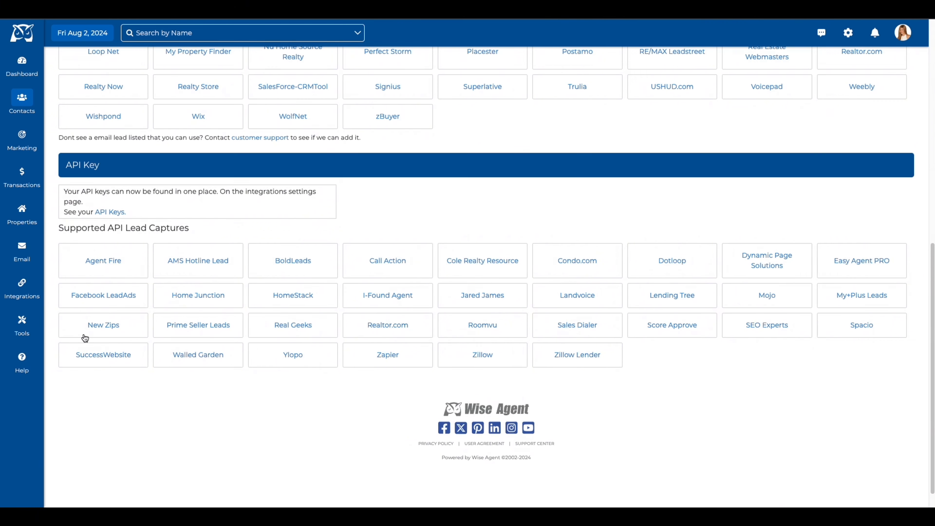
{"action": "left_click", "coordinate": [25, 293]}
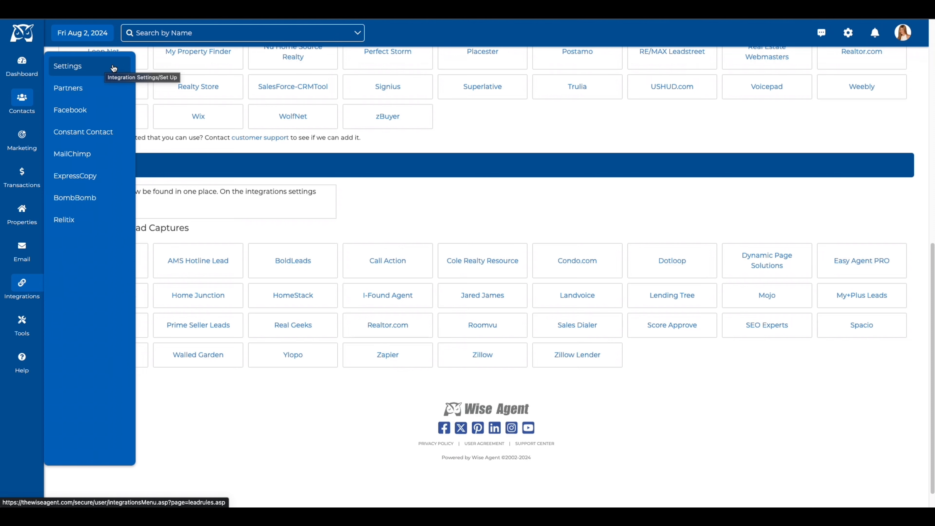
{"action": "left_click", "coordinate": [271, 229]}
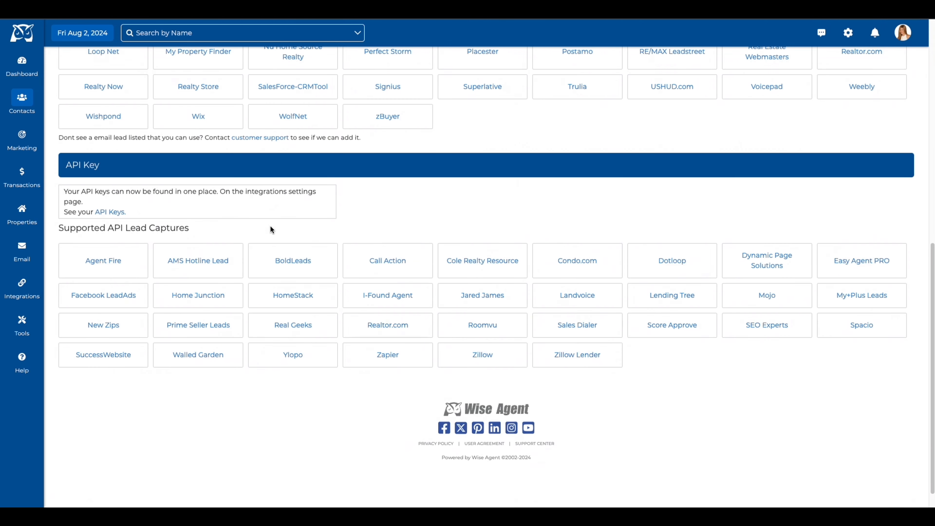
- Start a new auto lead rule with wiseagent.com as the lead source and REAL ESTATE AZ as the drip program
{"action": "scroll", "coordinate": [275, 231], "scroll_direction": "up", "scroll_amount": 10}
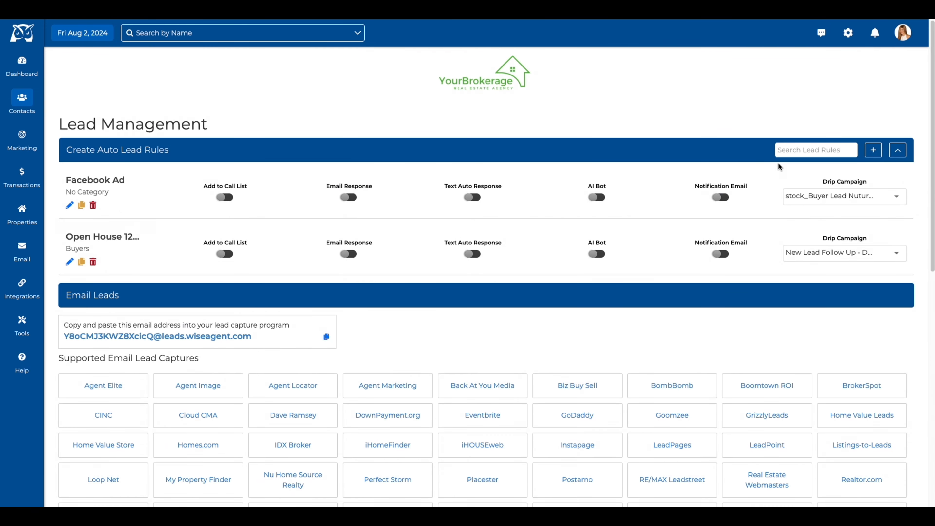
{"action": "left_click", "coordinate": [873, 151]}
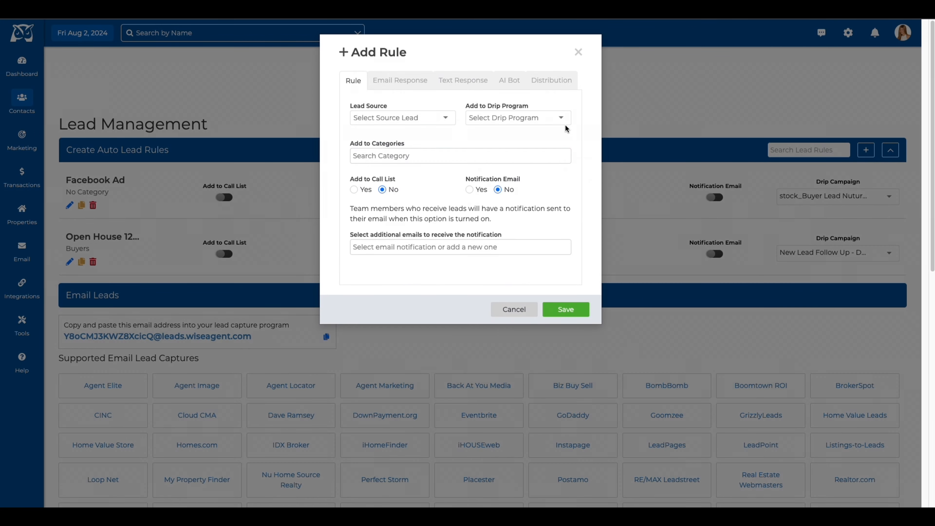
{"action": "left_click", "coordinate": [435, 121]}
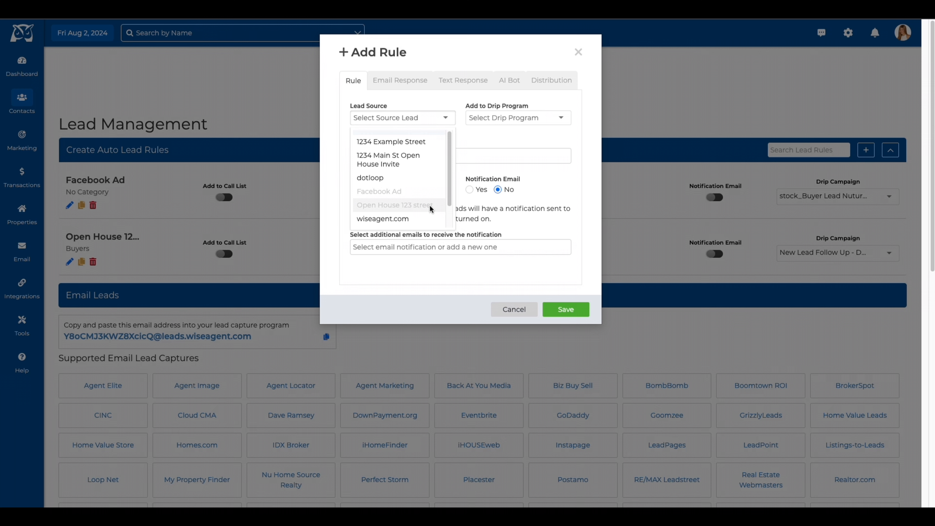
{"action": "left_click", "coordinate": [428, 217]}
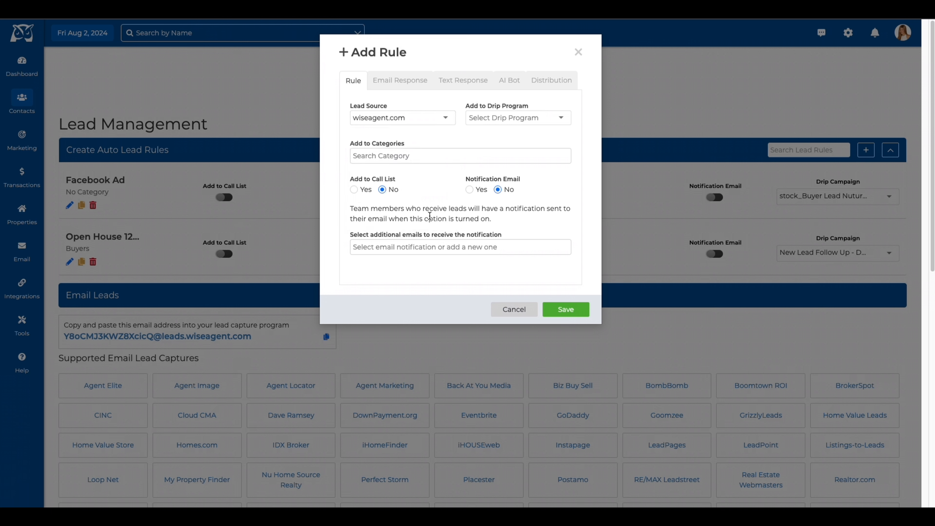
{"action": "left_click", "coordinate": [516, 121]}
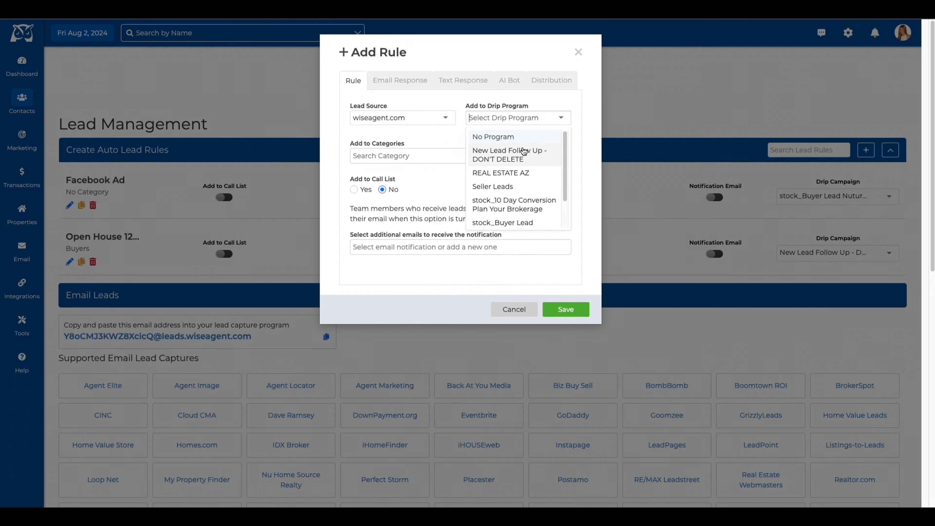
{"action": "left_click", "coordinate": [527, 177]}
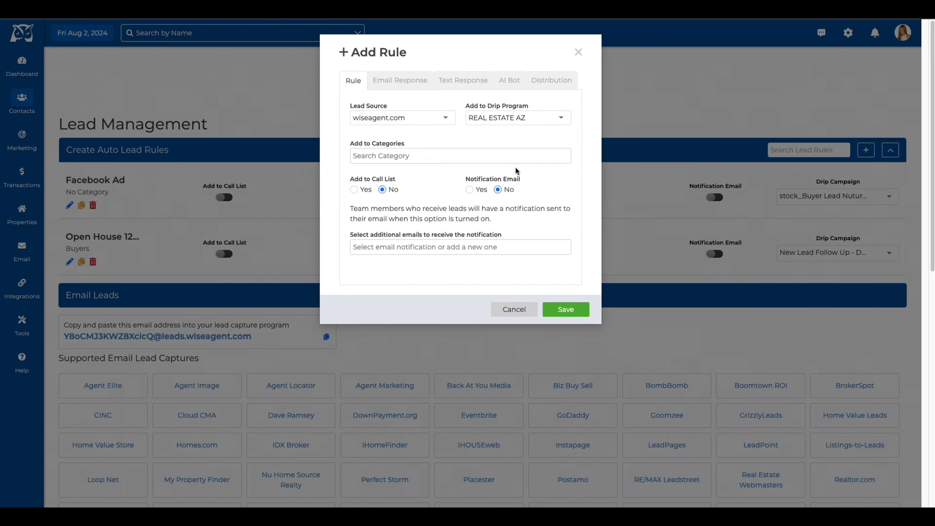
- Enable the rule's email auto response and review the available email signatures, keeping the current choice
{"action": "left_click", "coordinate": [415, 80]}
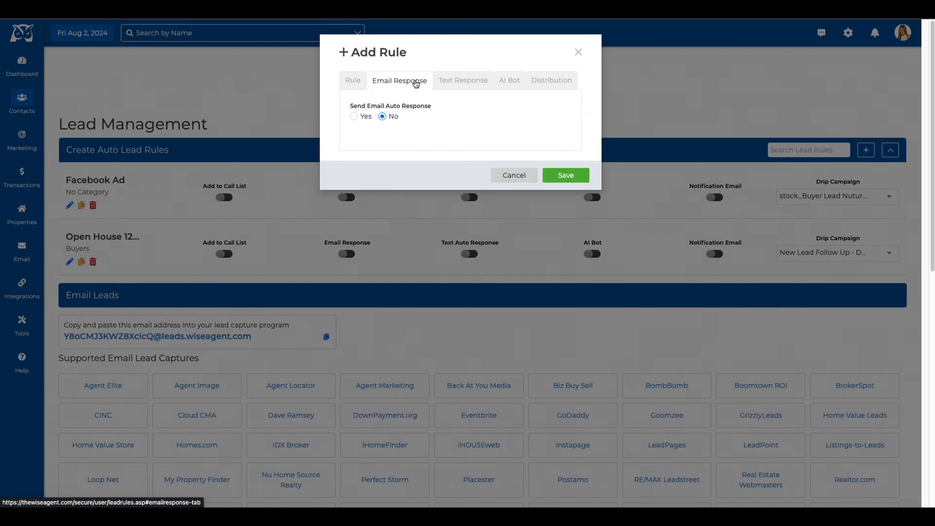
{"action": "left_click", "coordinate": [353, 116]}
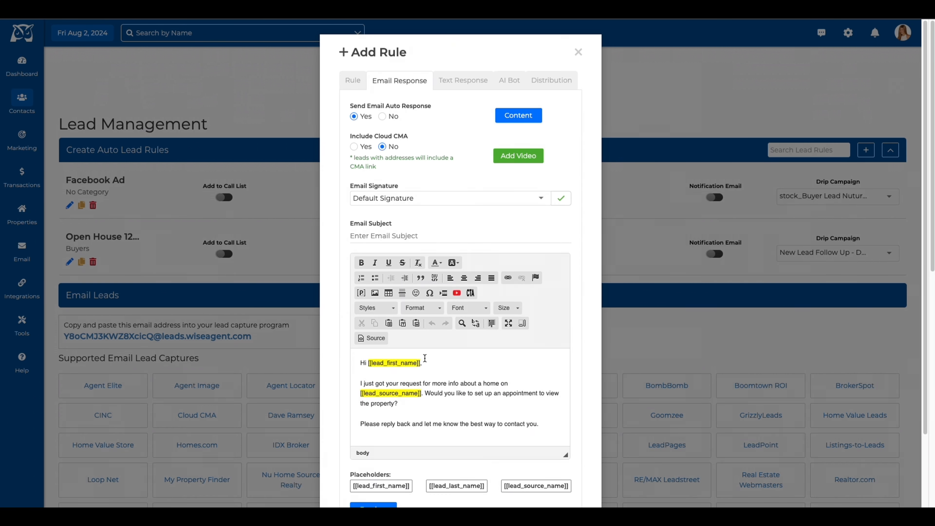
{"action": "left_click", "coordinate": [520, 203]}
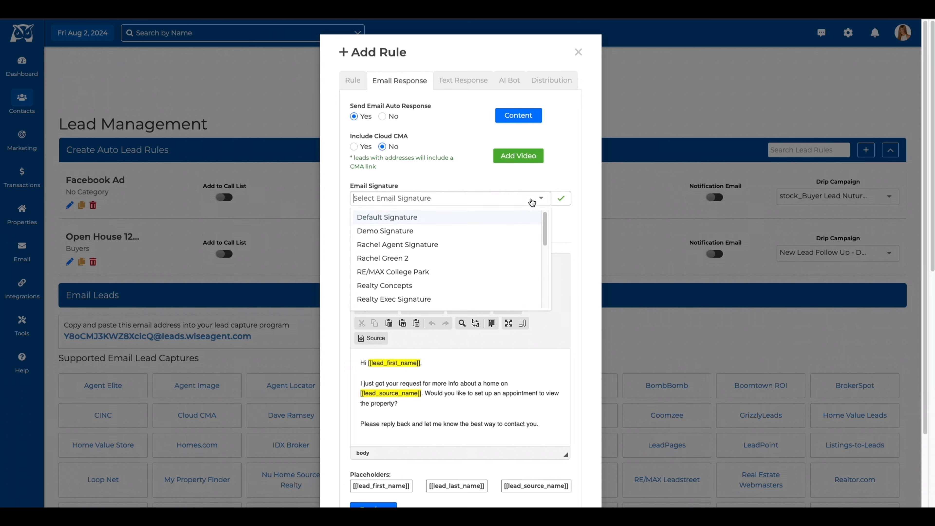
{"action": "left_click", "coordinate": [531, 201]}
- Enable the rule's text auto response and review the WiseText number choices without selecting one
{"action": "left_click", "coordinate": [453, 82]}
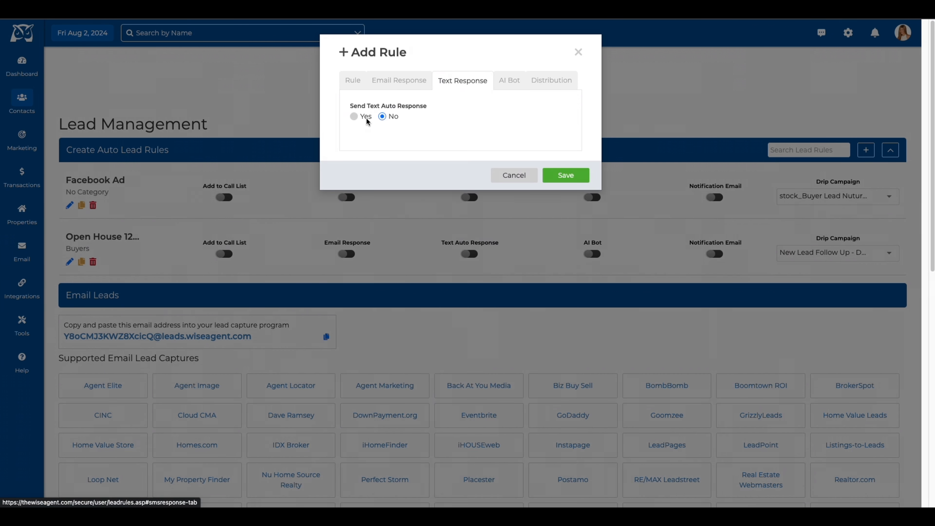
{"action": "left_click", "coordinate": [354, 117]}
{"action": "left_click", "coordinate": [464, 150]}
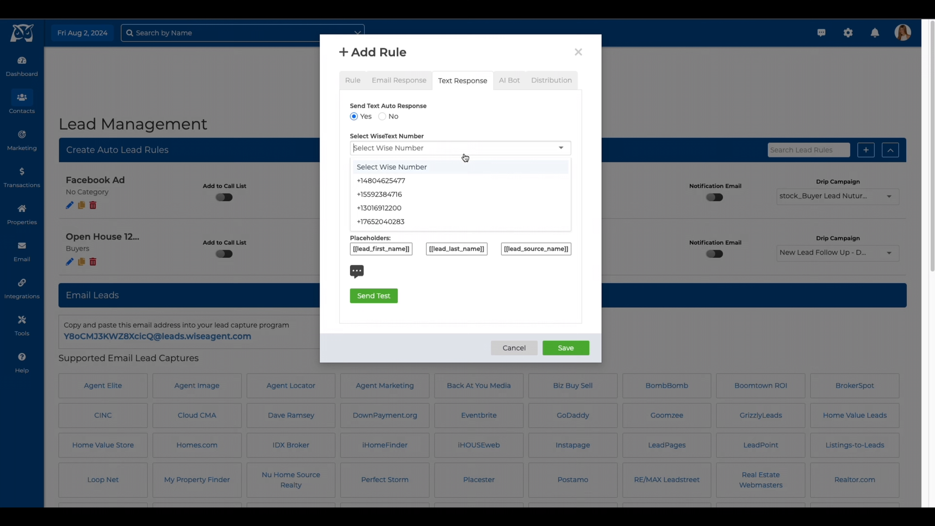
{"action": "left_click", "coordinate": [476, 150]}
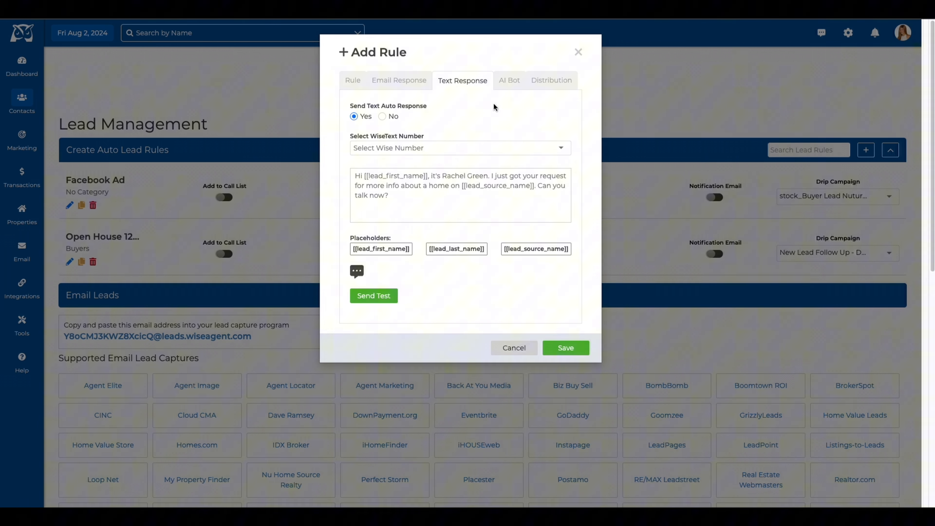
- Set Add To AI Bot to Yes, and review its number and audience choices and the guidance on combining it with Text Response
{"action": "left_click", "coordinate": [507, 82]}
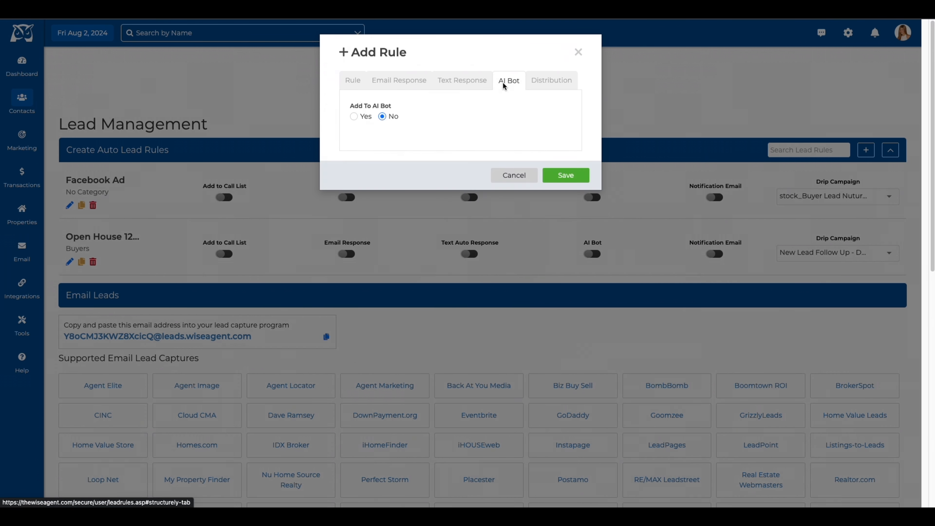
{"action": "left_click", "coordinate": [359, 117]}
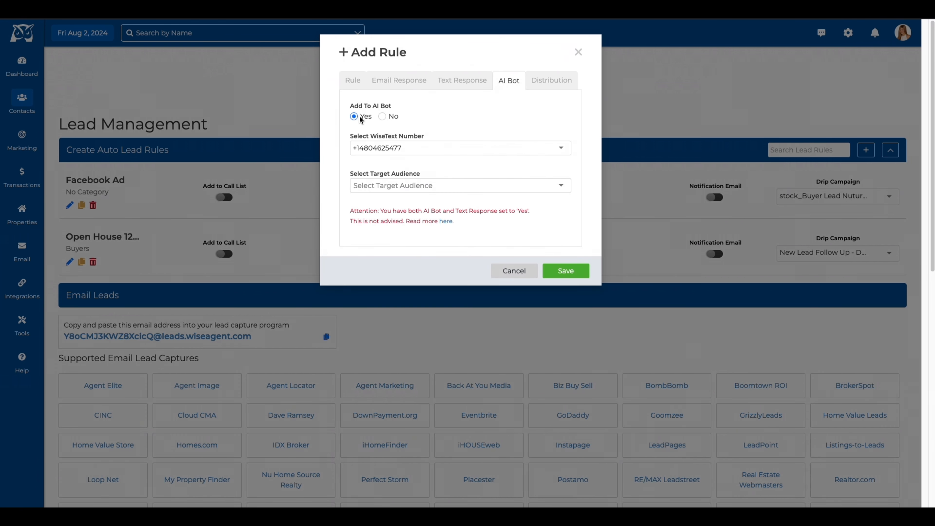
{"action": "left_click", "coordinate": [555, 151]}
{"action": "left_click", "coordinate": [554, 180]}
{"action": "left_click", "coordinate": [556, 186]}
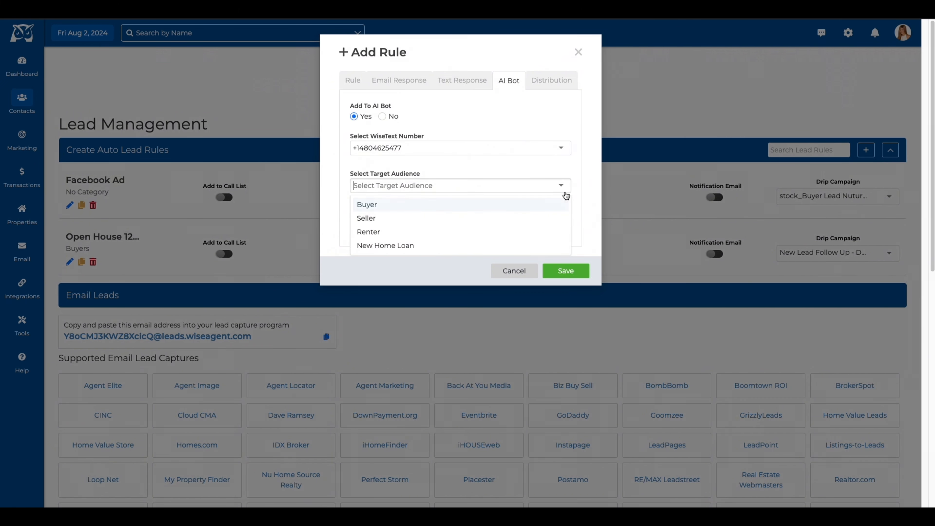
{"action": "left_click", "coordinate": [563, 185]}
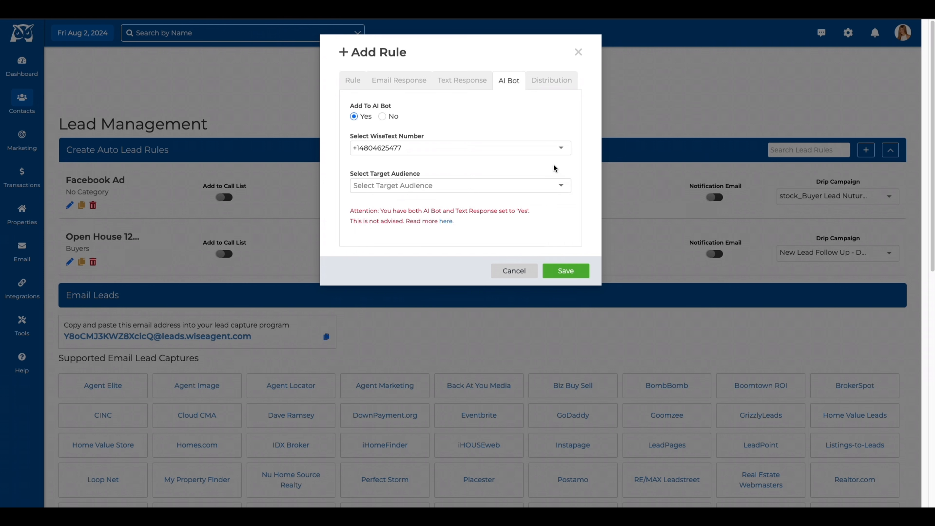
{"action": "left_click", "coordinate": [463, 80]}
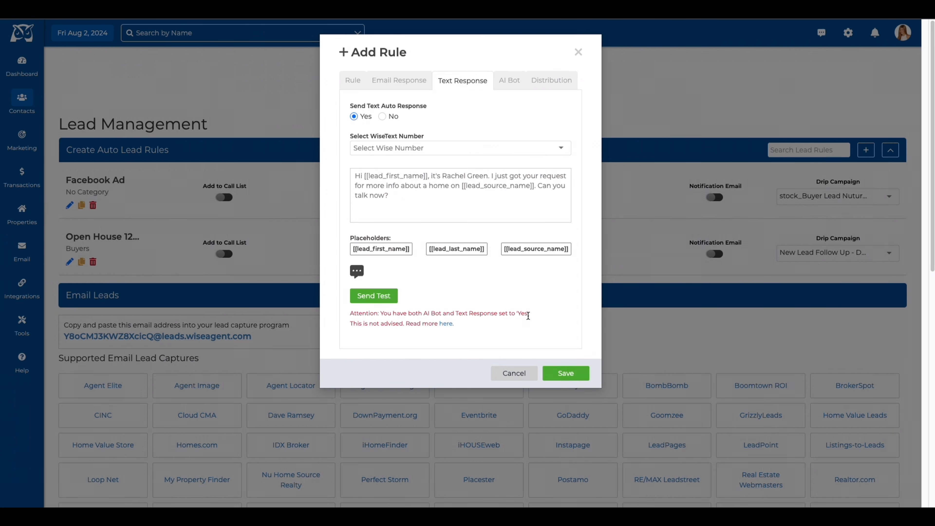
{"action": "left_click", "coordinate": [445, 324]}
- Turn off Round Robin in the new rule's lead distribution settings
{"action": "left_click", "coordinate": [552, 80]}
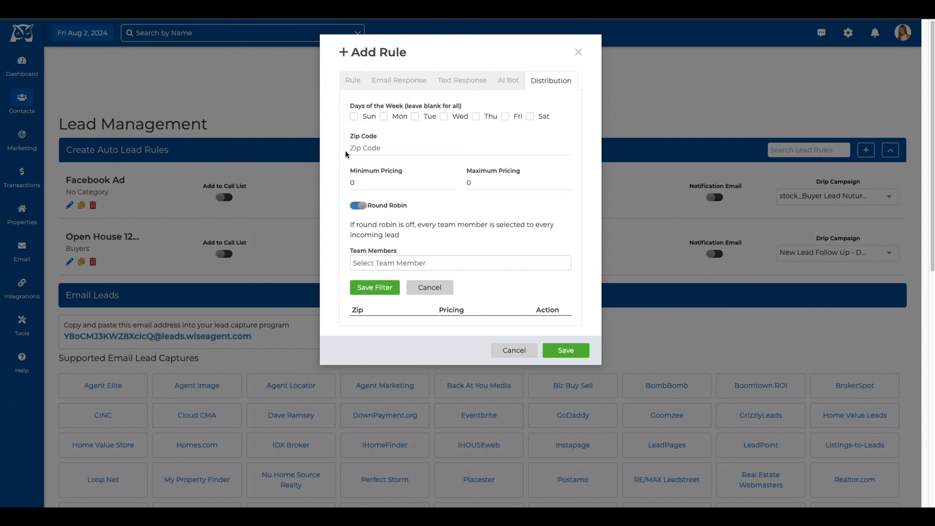
{"action": "left_click", "coordinate": [363, 206]}
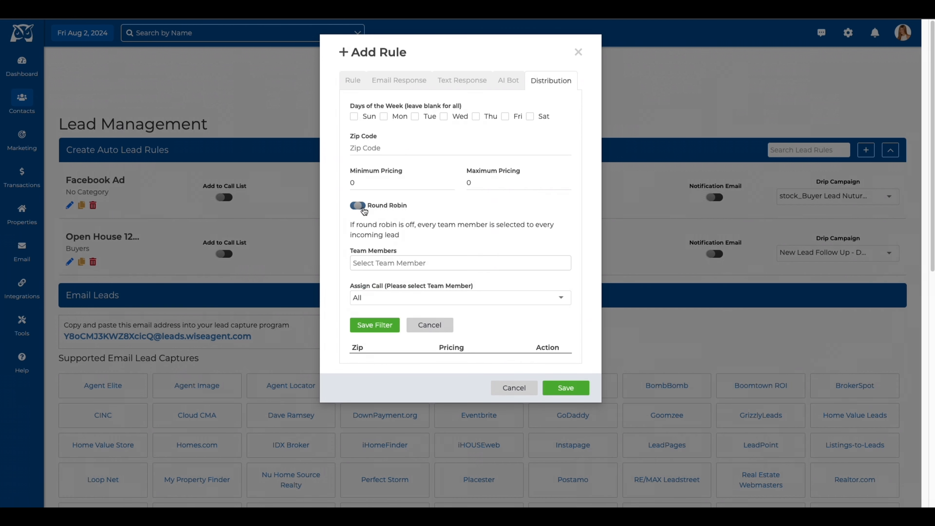